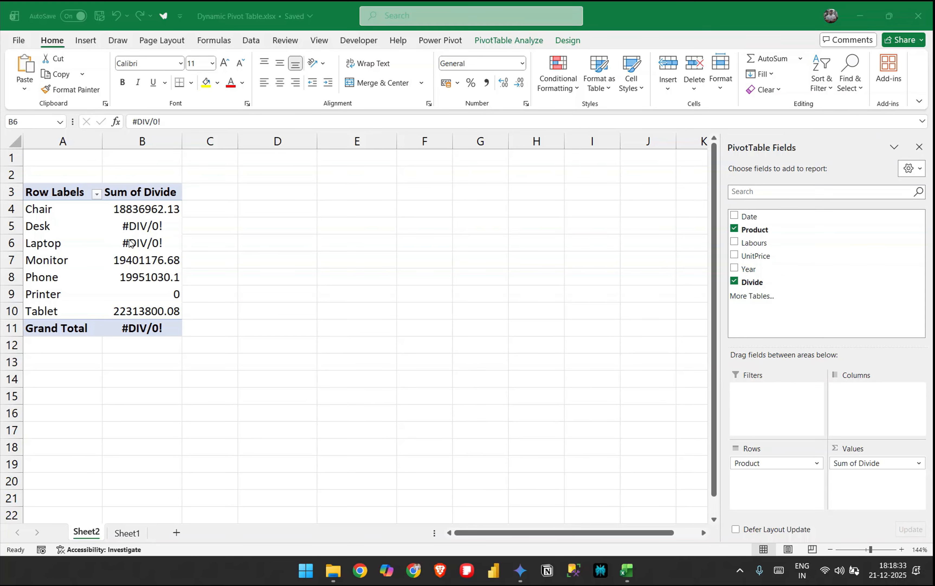
Step: Enable custom text for error values and empty cells in the PivotTable options, with "There is no Data" for error values
{"action": "left_click", "coordinate": [132, 243]}
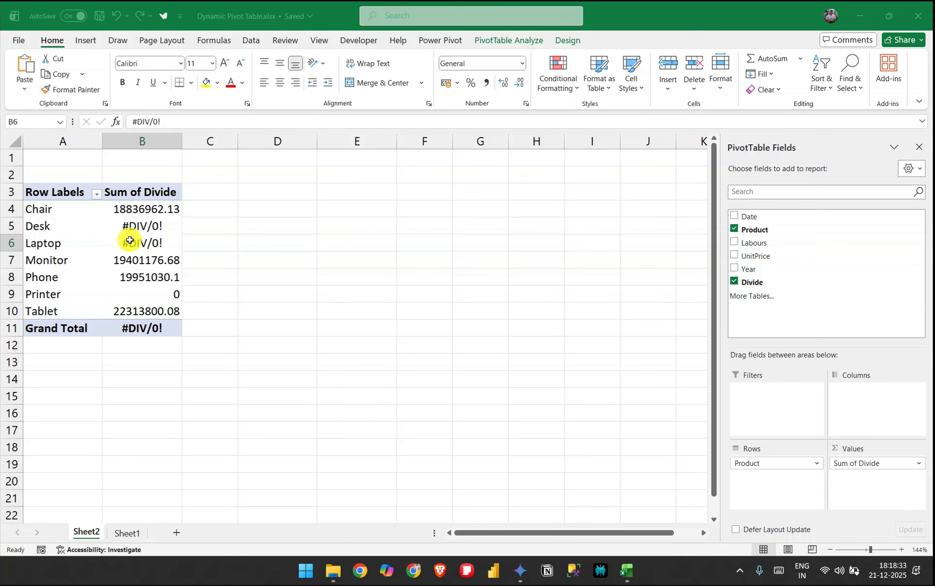
{"action": "right_click", "coordinate": [139, 245]}
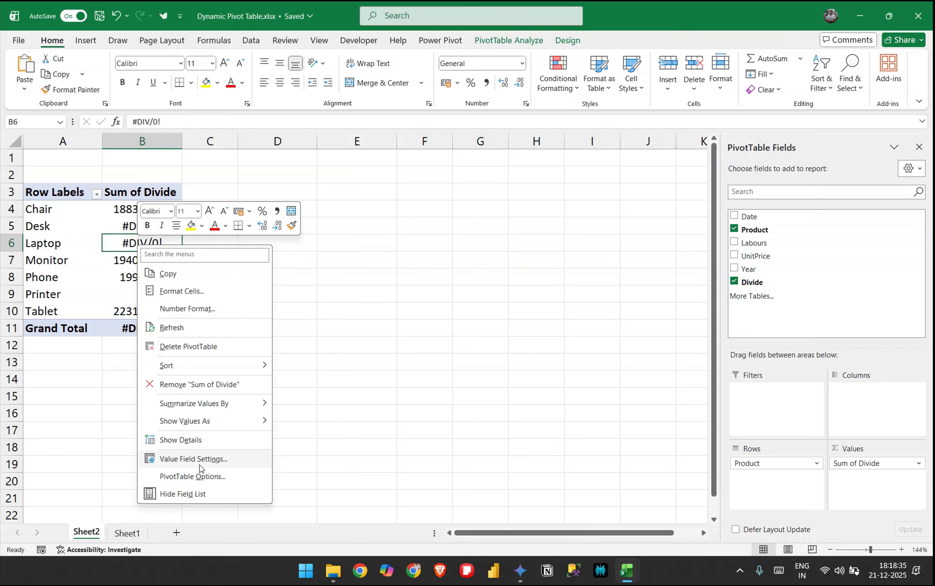
{"action": "left_click", "coordinate": [184, 476]}
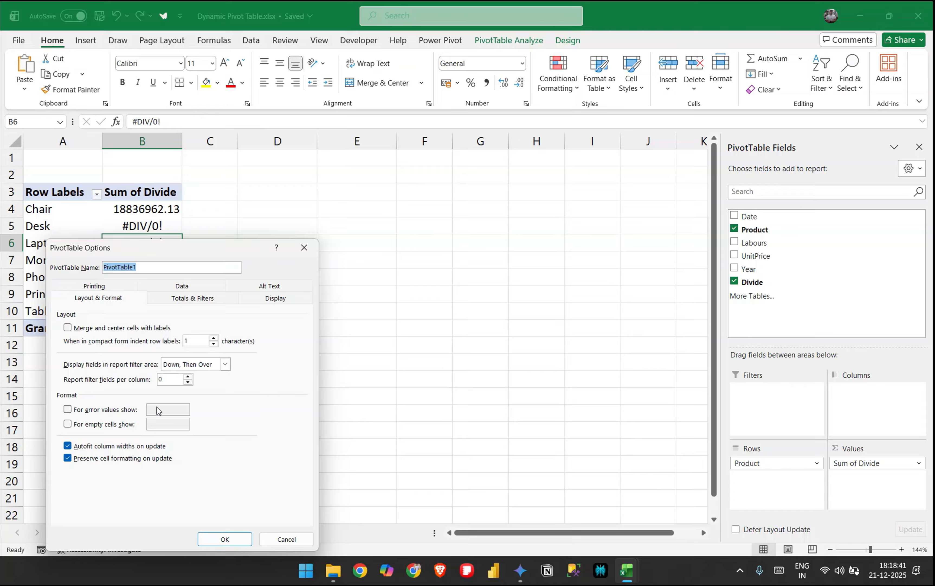
{"action": "left_click", "coordinate": [68, 410]}
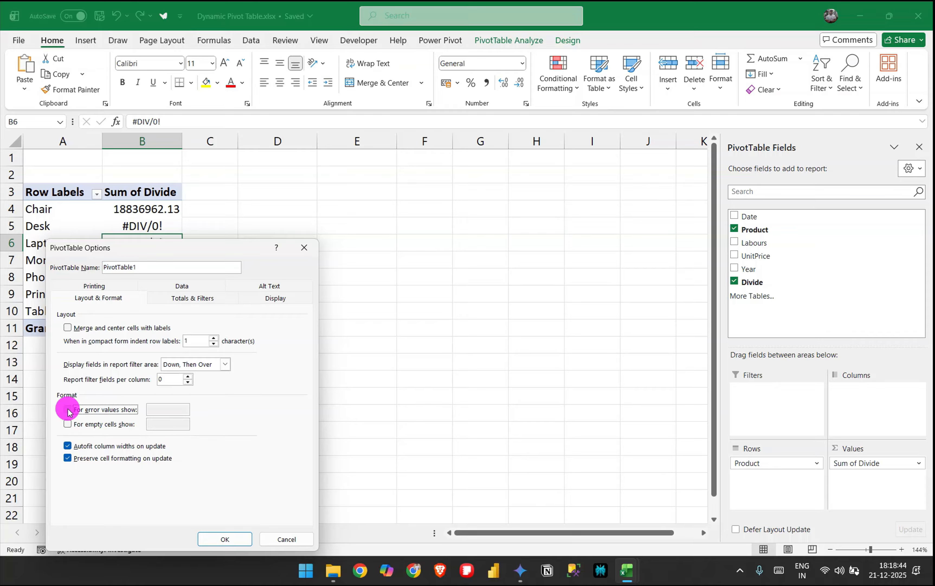
{"action": "left_click", "coordinate": [68, 424]}
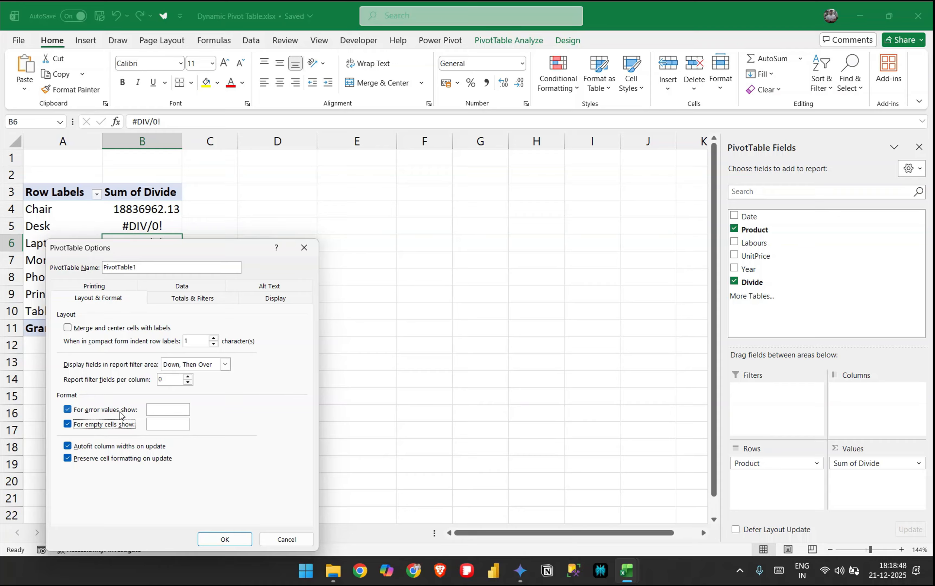
{"action": "left_click", "coordinate": [152, 406]}
{"action": "type", "text": "There is "}
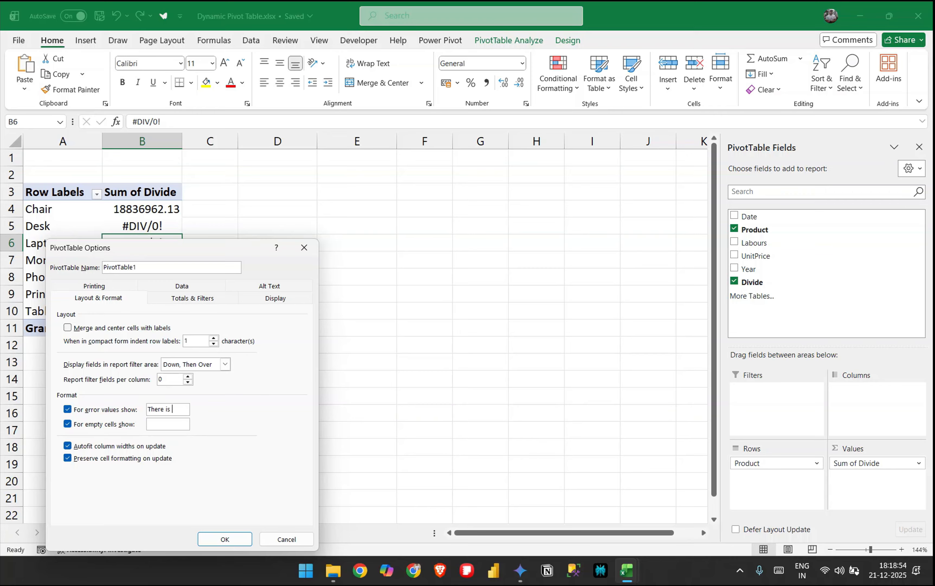
{"action": "type", "text": "no Data"}
Step: Copy the error-value text into the setting for empty cells and apply the PivotTable options
{"action": "left_click", "coordinate": [156, 424]}
{"action": "triple_click", "coordinate": [159, 411]}
{"action": "key", "text": "ctrl+c"}
{"action": "left_click", "coordinate": [158, 425]}
{"action": "key", "text": "ctrl+v"}
{"action": "left_click", "coordinate": [225, 539]}
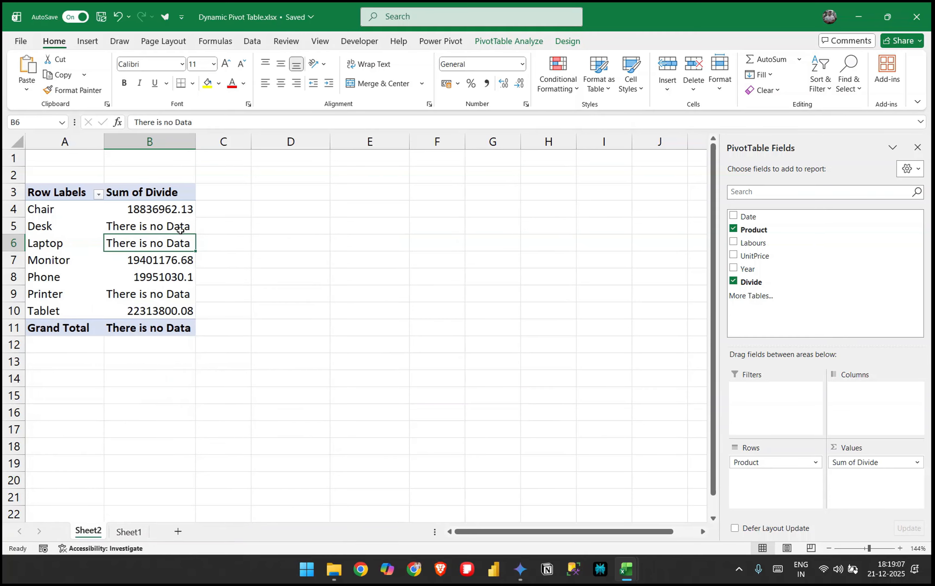
{"action": "mouse_move", "coordinate": [180, 230]}
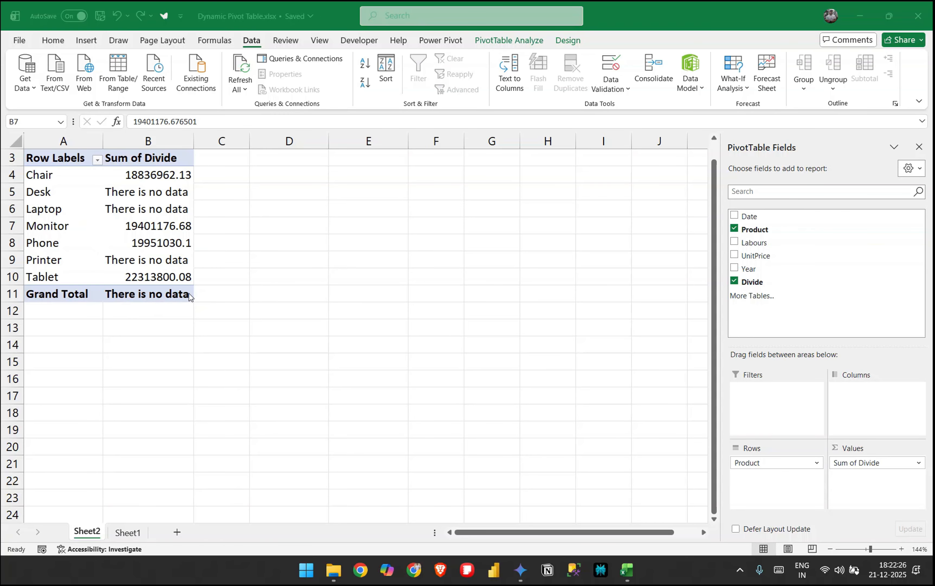
Step: Turn on filtering for the header row of the source data on Sheet1
{"action": "left_click", "coordinate": [131, 533]}
{"action": "left_click", "coordinate": [131, 533]}
{"action": "left_click", "coordinate": [176, 266]}
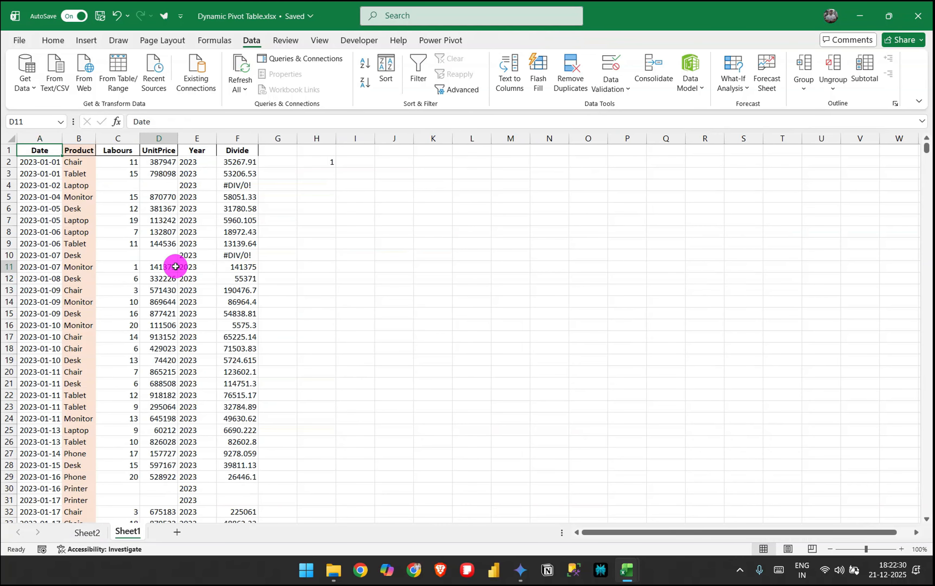
{"action": "key", "text": "Right"}
{"action": "key", "text": "ctrl+Up"}
{"action": "key", "text": "ctrl+shift+l"}
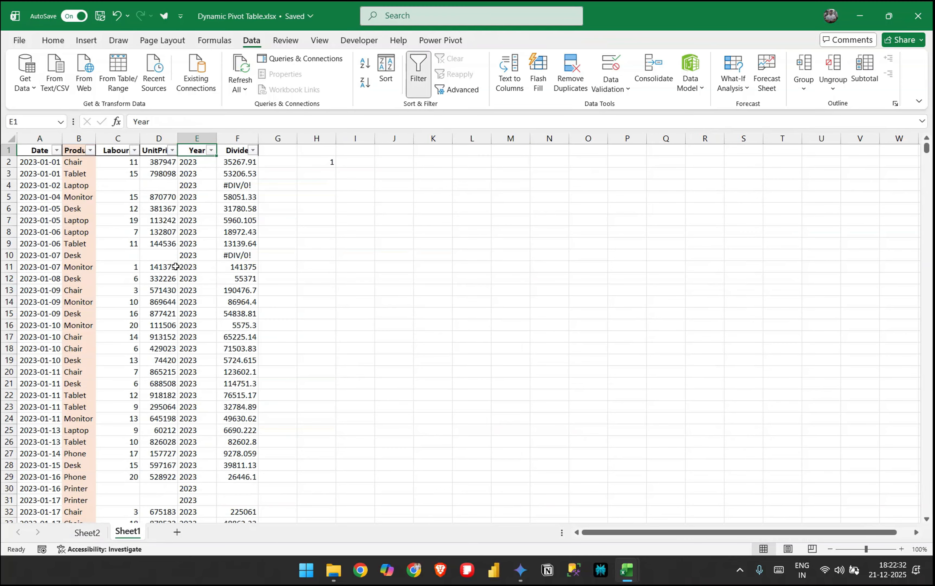
Step: Filter the Divide column to show only the #DIV/0! rows
{"action": "key", "text": "Right"}
{"action": "key", "text": "Left"}
{"action": "key", "text": "alt+Down"}
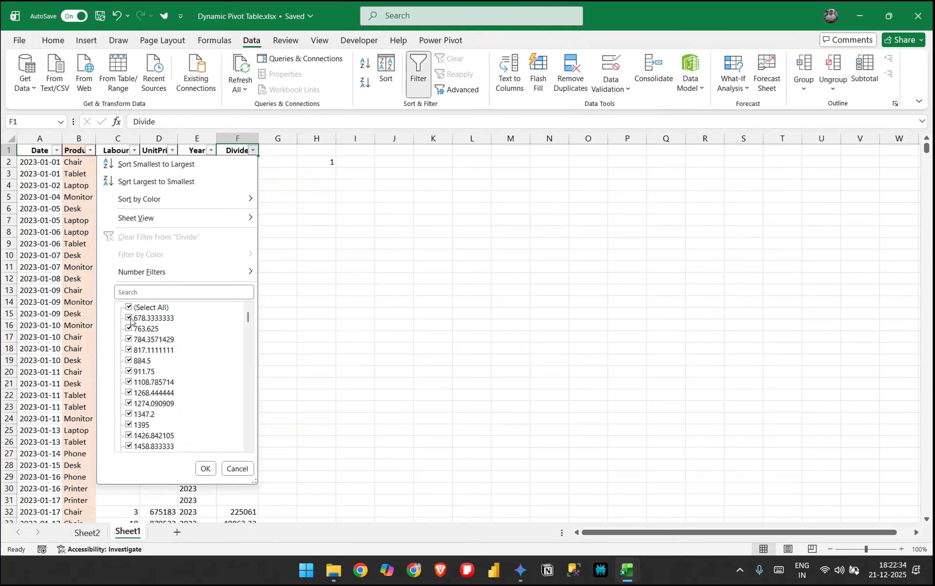
{"action": "left_click", "coordinate": [132, 308]}
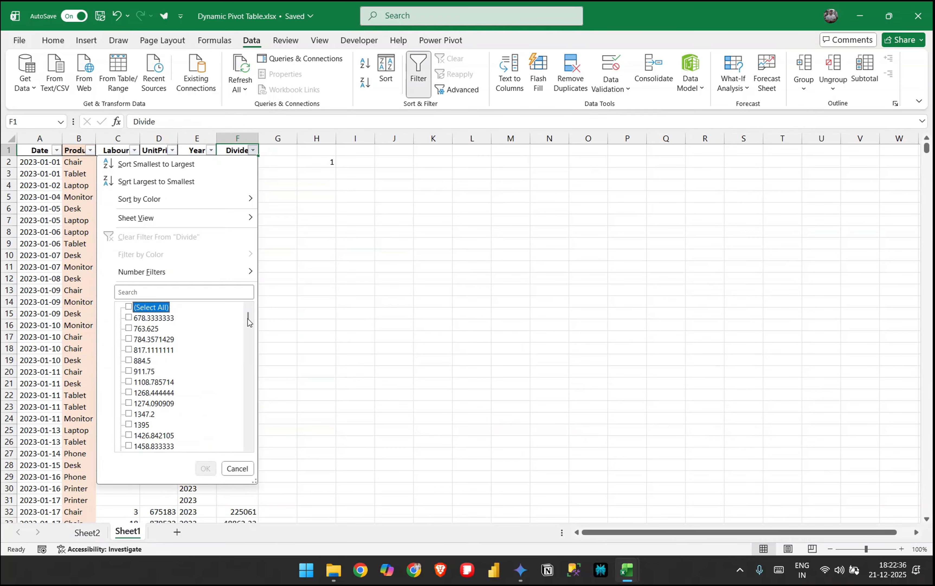
{"action": "left_click", "coordinate": [247, 346]}
{"action": "left_click", "coordinate": [250, 442]}
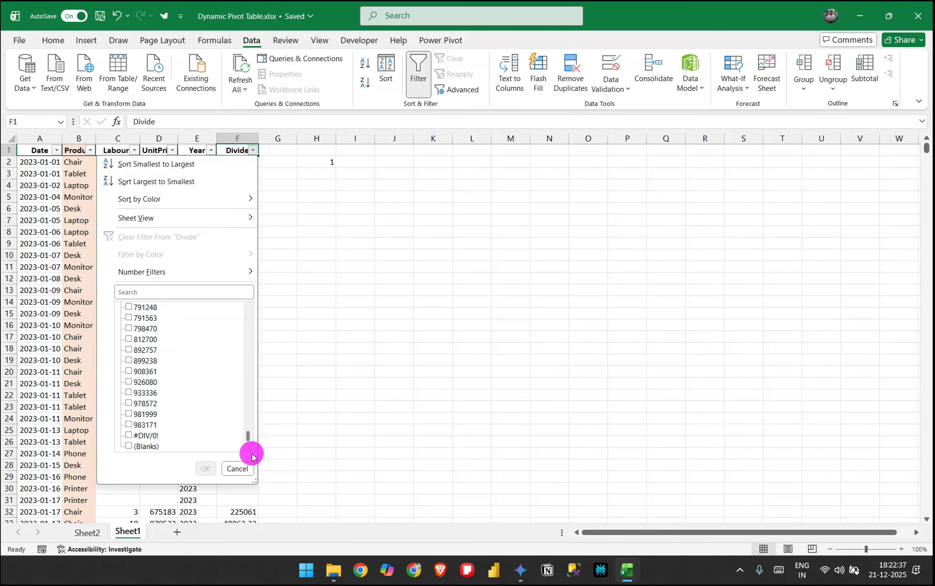
{"action": "left_click", "coordinate": [129, 436]}
{"action": "left_click", "coordinate": [205, 468]}
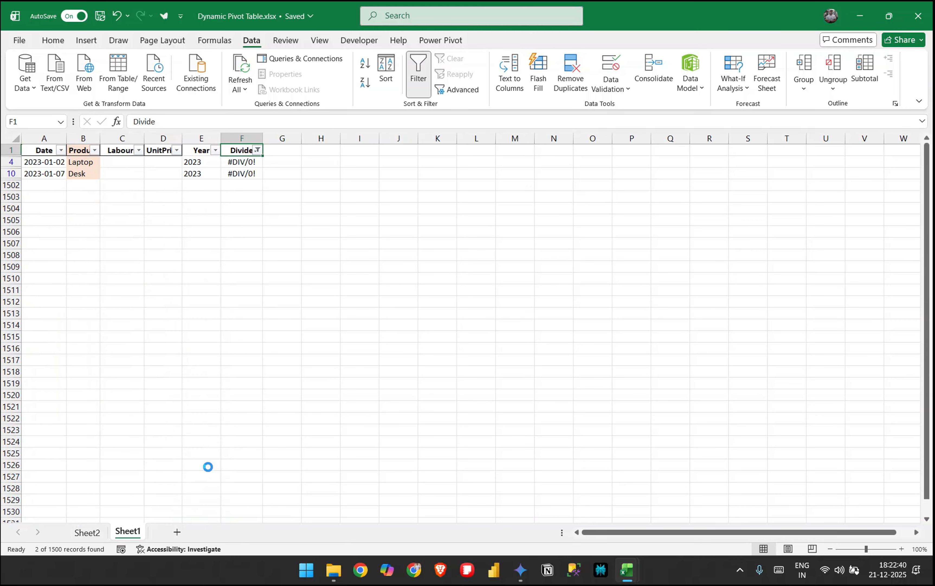
Step: Clear the #DIV/0! entries from the Divide column in the filtered Laptop and Desk rows
{"action": "key", "text": "Down"}
{"action": "key", "text": "Delete"}
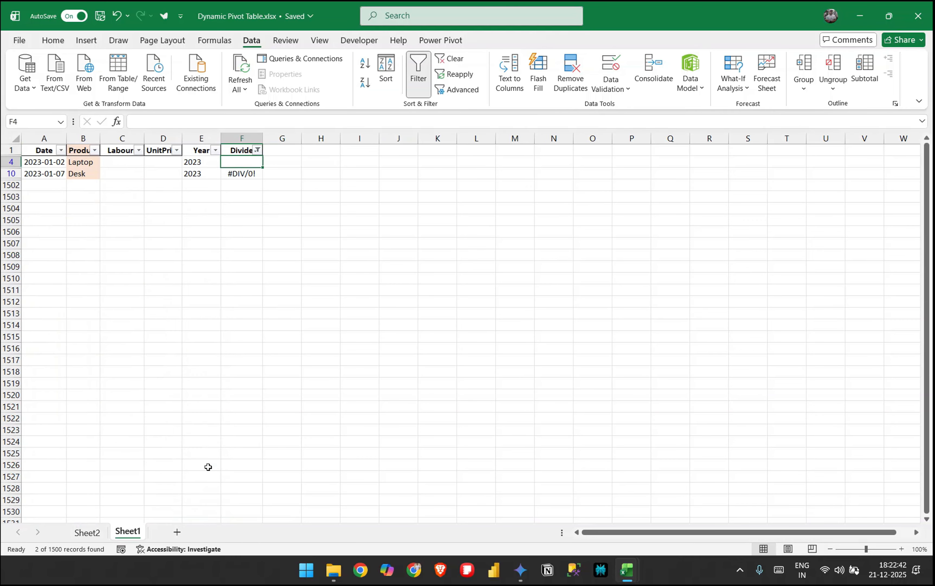
{"action": "key", "text": "Down"}
{"action": "key", "text": "Delete"}
{"action": "key", "text": "Up"}
{"action": "key", "text": "Up"}
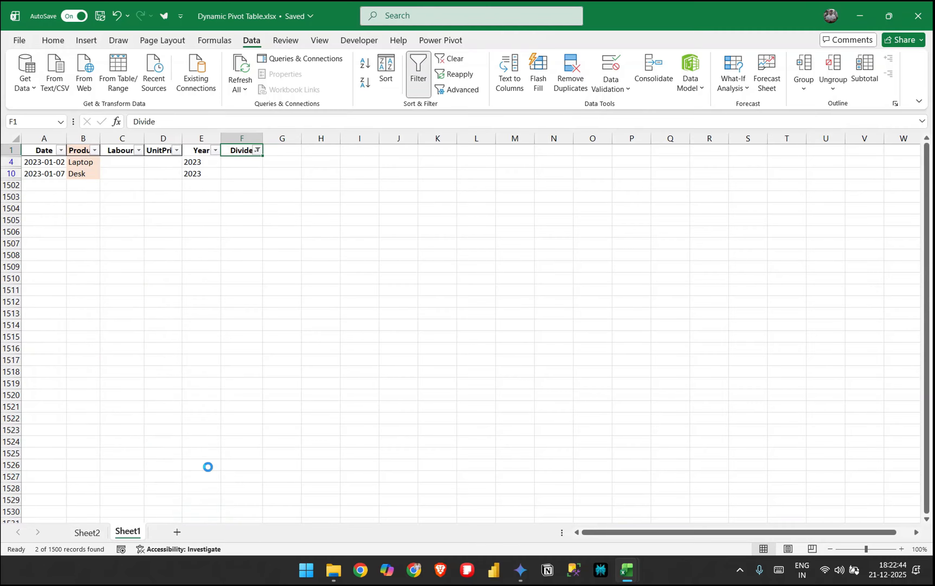
Step: Remove the filter from the source data and refresh the pivot table on Sheet2
{"action": "key", "text": "ctrl+shift+l"}
{"action": "key", "text": "ctrl+Page_Up"}
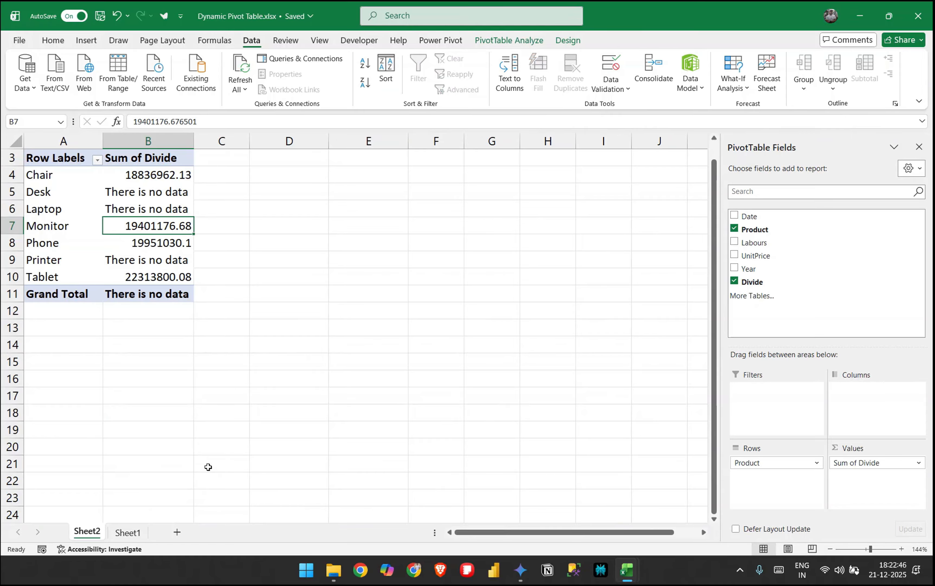
{"action": "left_click", "coordinate": [242, 67]}
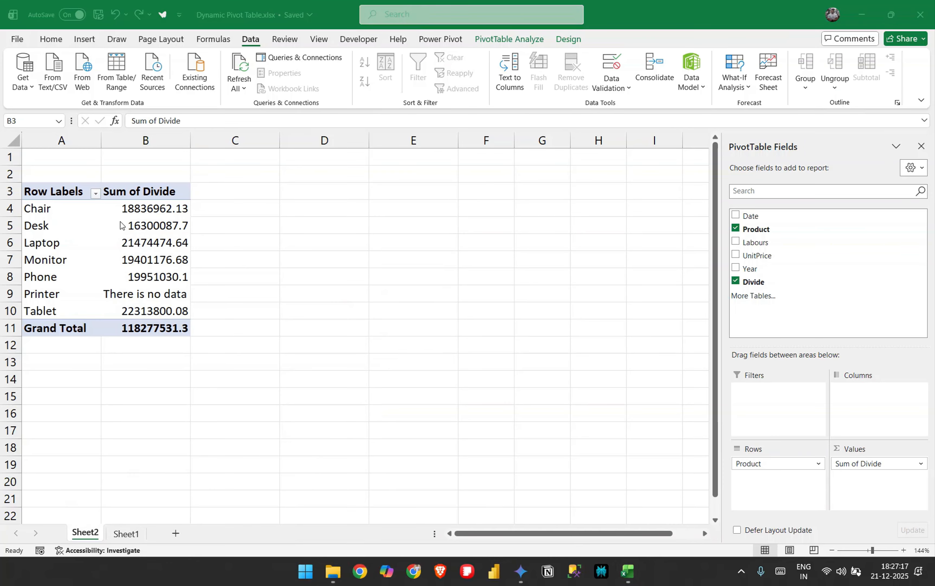
Step: Widen columns A and B of the pivot table and refresh it to test whether the widths hold
{"action": "left_click", "coordinate": [167, 209]}
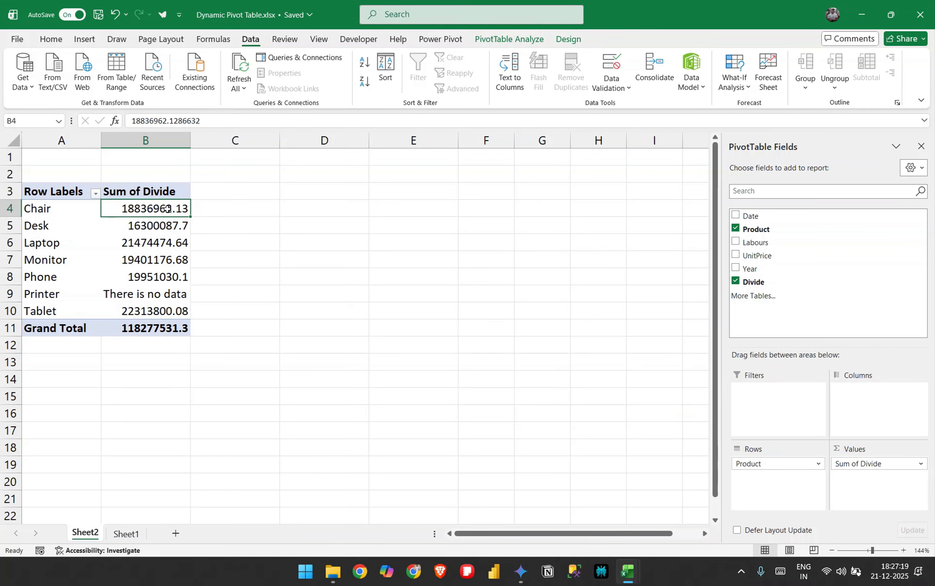
{"action": "mouse_move", "coordinate": [167, 209]}
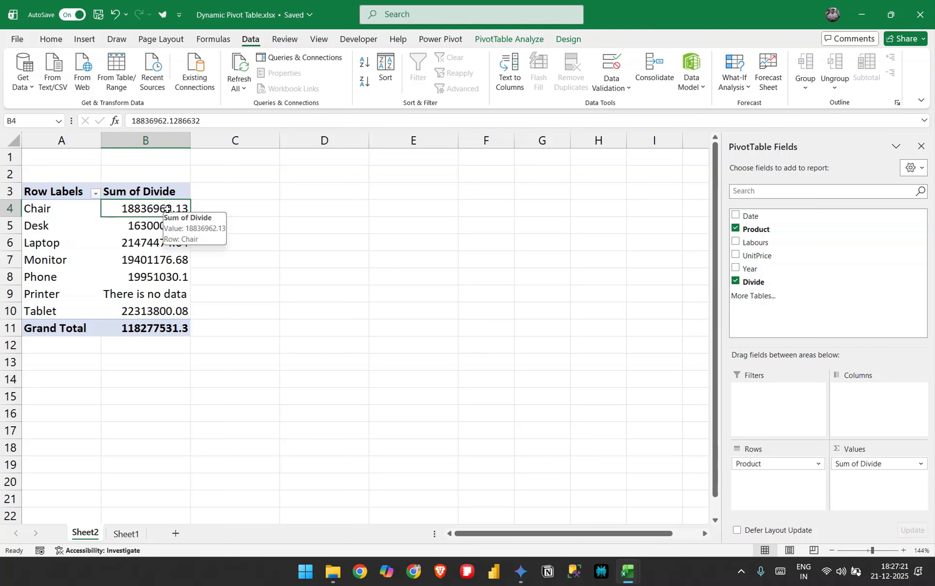
{"action": "left_click_drag", "start_coordinate": [190, 133], "coordinate": [236, 129]}
{"action": "left_click_drag", "start_coordinate": [102, 135], "coordinate": [171, 129]}
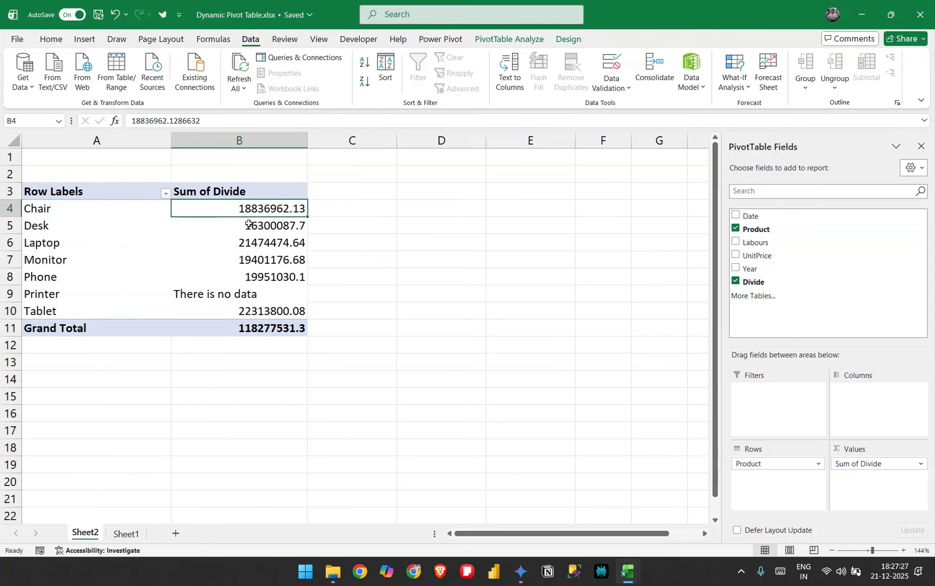
{"action": "left_click", "coordinate": [239, 71]}
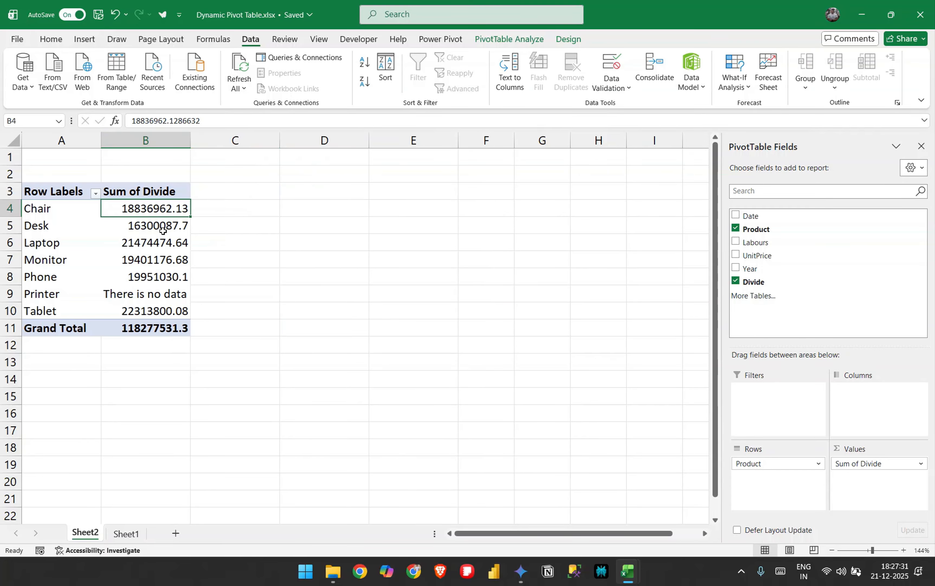
{"action": "mouse_move", "coordinate": [162, 231]}
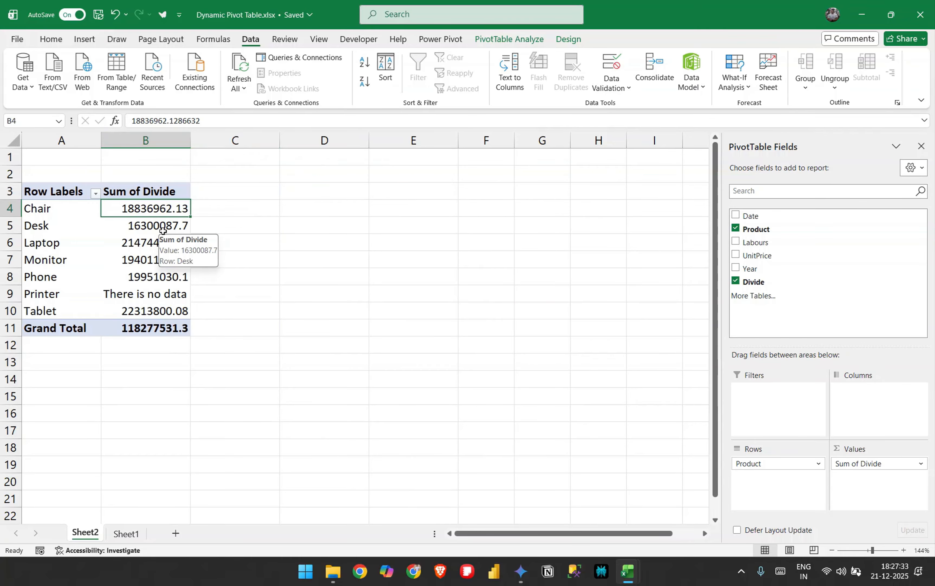
Step: Disable autofitting of column widths on update in the PivotTable options
{"action": "right_click", "coordinate": [154, 193]}
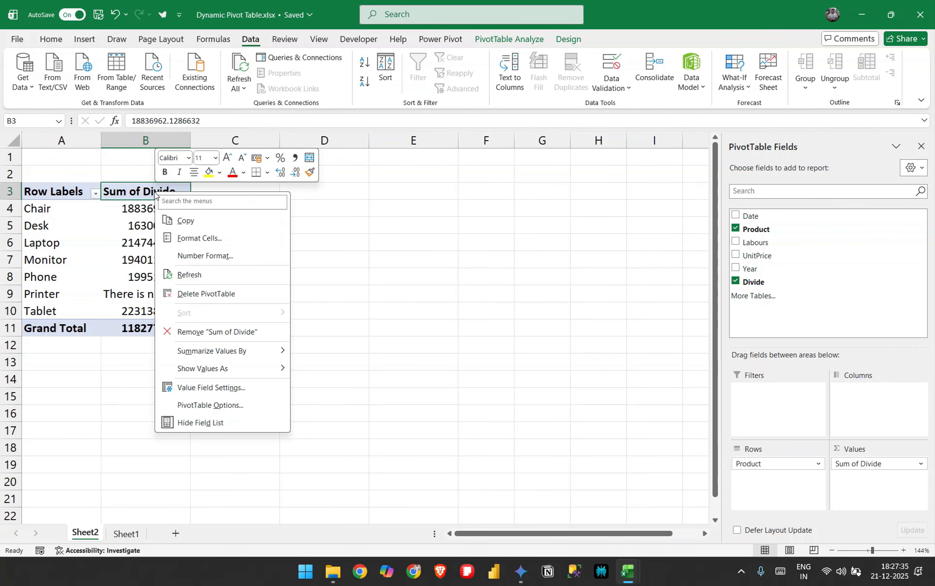
{"action": "left_click", "coordinate": [210, 405]}
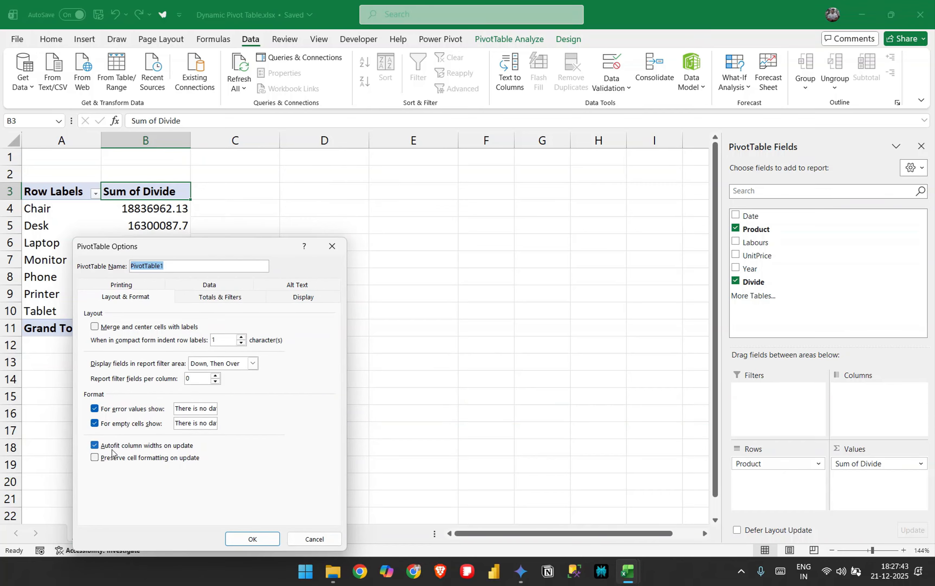
{"action": "left_click", "coordinate": [94, 449]}
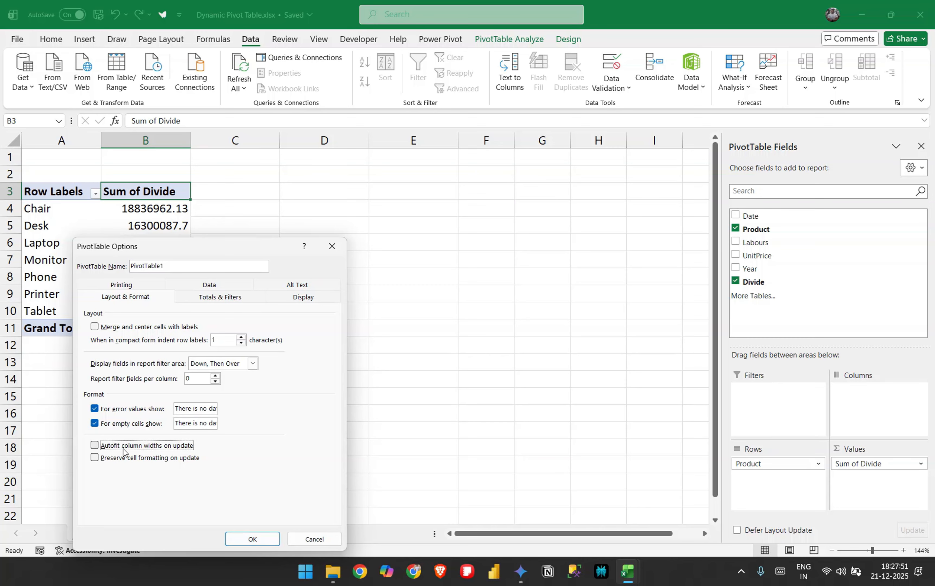
{"action": "left_click", "coordinate": [244, 541]}
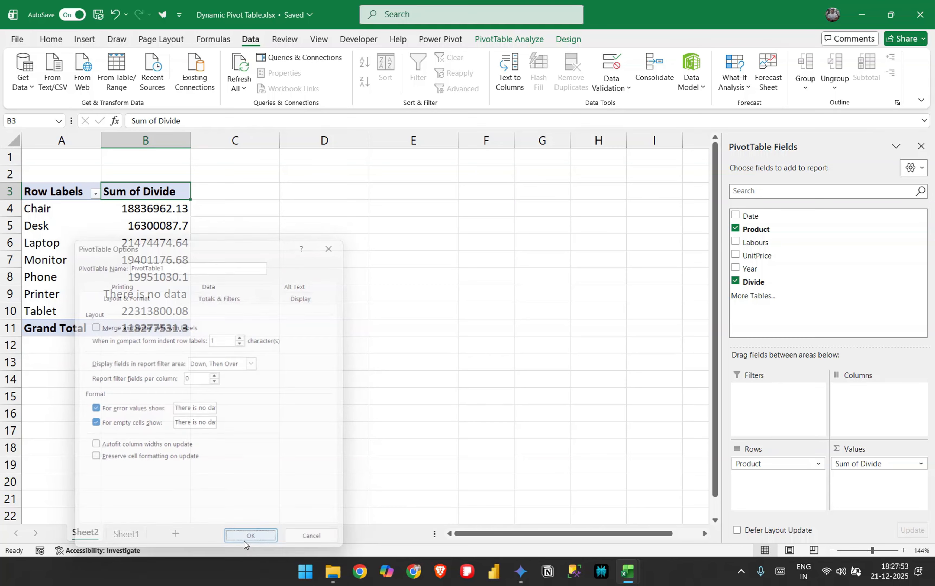
Step: Widen the Sum of Divide and Row Labels columns again and refresh the pivot table
{"action": "left_click_drag", "start_coordinate": [190, 143], "coordinate": [217, 143]}
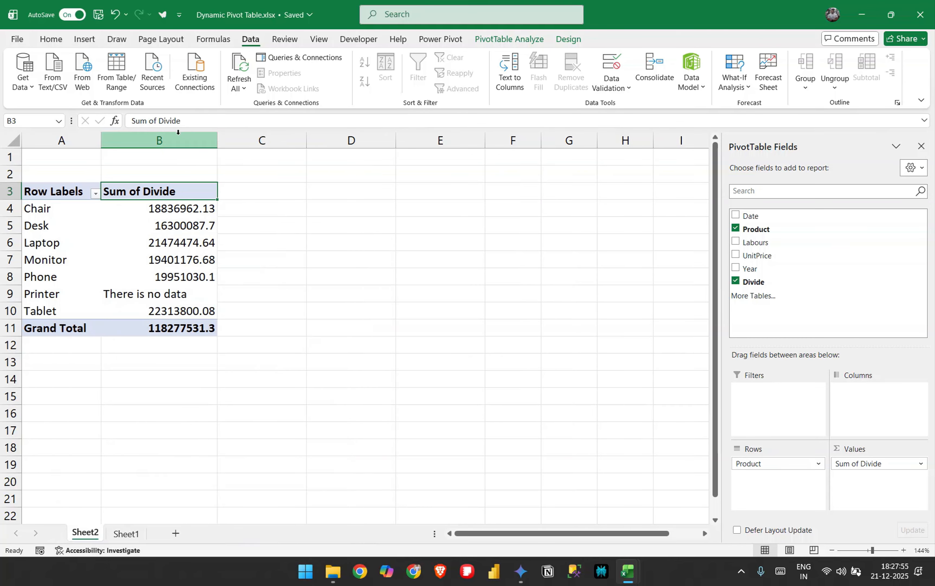
{"action": "left_click_drag", "start_coordinate": [100, 135], "coordinate": [144, 136]}
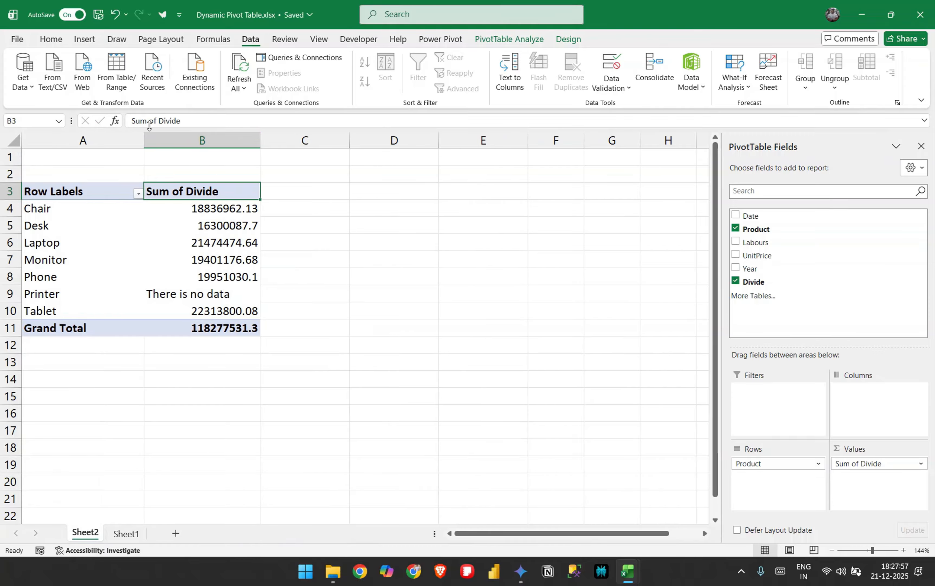
{"action": "left_click", "coordinate": [242, 64]}
{"action": "left_click", "coordinate": [243, 66]}
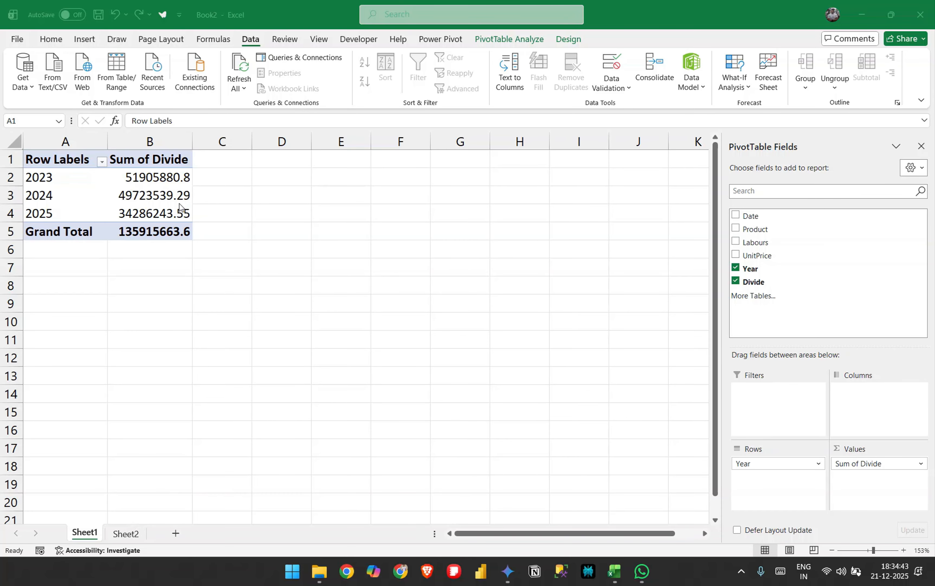
Step: In Book2, filter the Year column of the source data on Sheet2 to 2023 only
{"action": "left_click", "coordinate": [130, 537]}
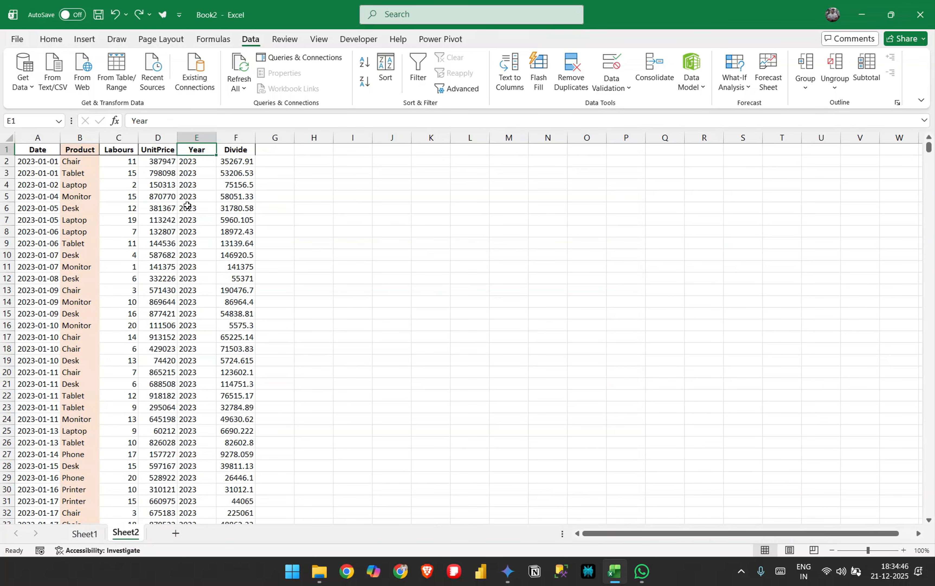
{"action": "key", "text": "ctrl+shift+l"}
{"action": "key", "text": "alt+Down"}
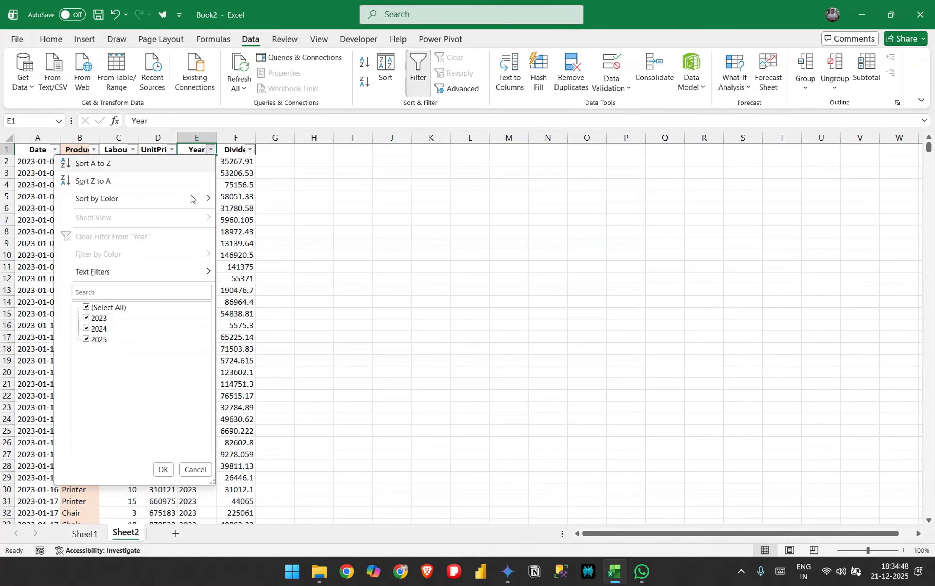
{"action": "key", "text": "space"}
{"action": "key", "text": "Down"}
{"action": "key", "text": "space"}
{"action": "key", "text": "Return"}
Step: Delete all filtered 2023 rows and remove the filter before returning to the pivot table on Sheet1
{"action": "key", "text": "Down"}
{"action": "key", "text": "shift+space"}
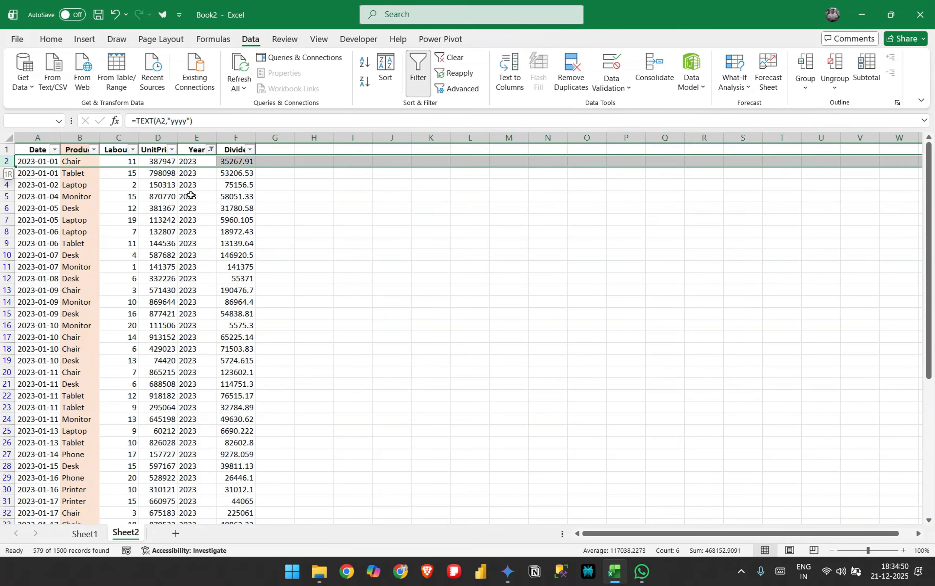
{"action": "key", "text": "ctrl+shift+Down"}
{"action": "key", "text": "ctrl+minus"}
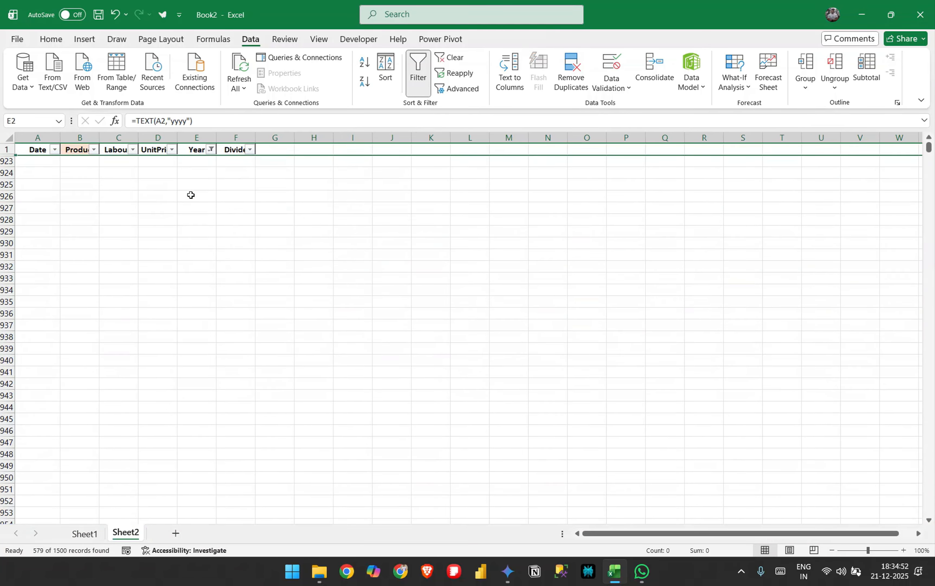
{"action": "key", "text": "Up"}
{"action": "key", "text": "ctrl+shift+l"}
{"action": "left_click", "coordinate": [82, 532]}
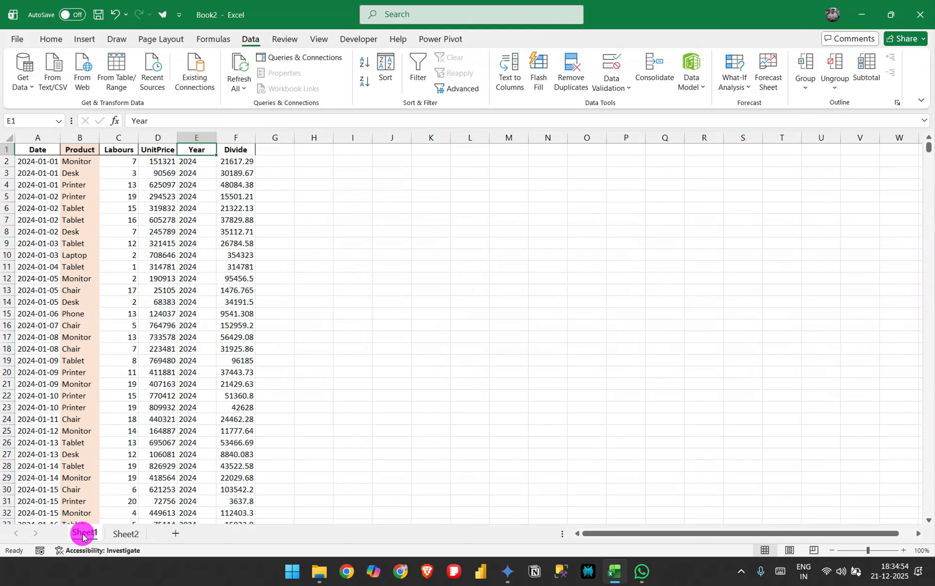
Step: Refresh the pivot table and inspect the year items offered in the Row Labels filter list
{"action": "left_click", "coordinate": [238, 62]}
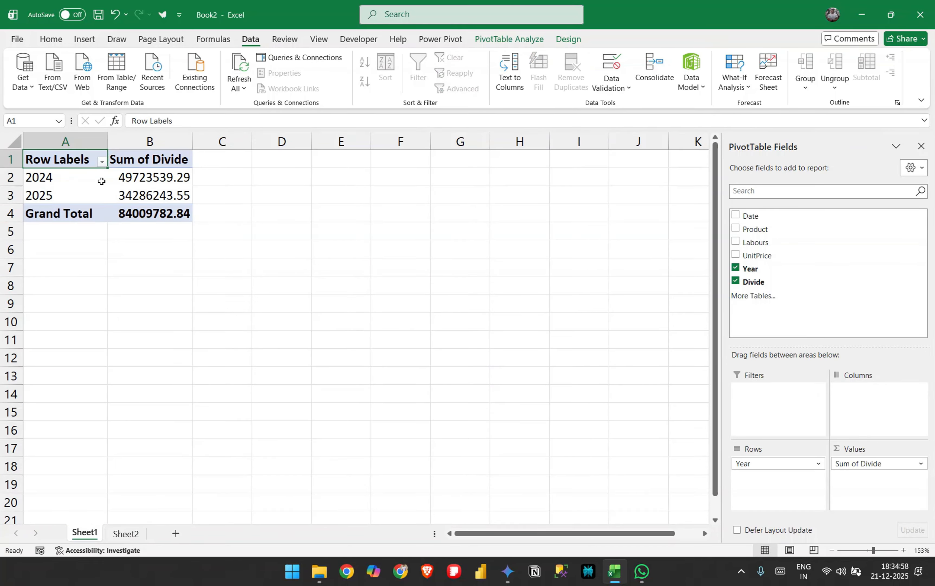
{"action": "left_click", "coordinate": [102, 161]}
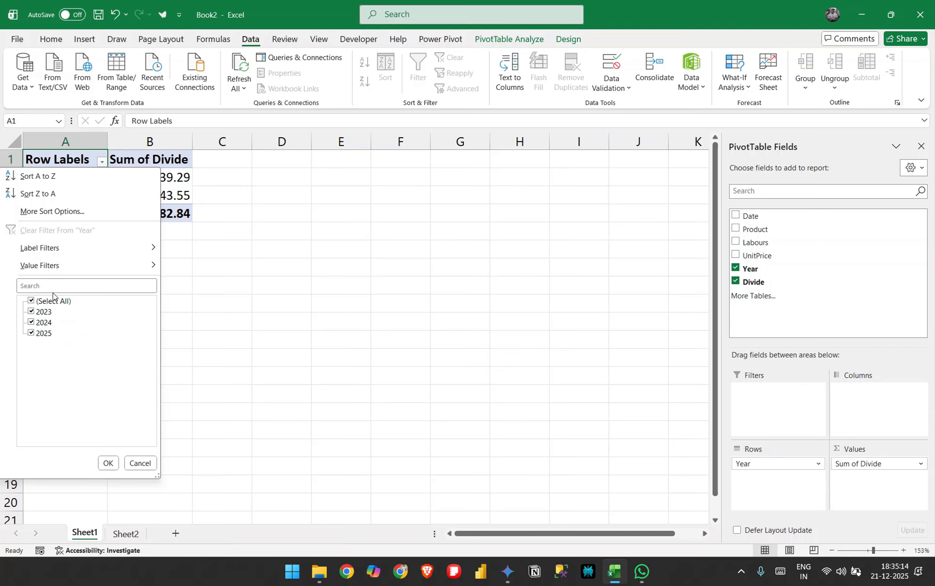
{"action": "left_click", "coordinate": [206, 249]}
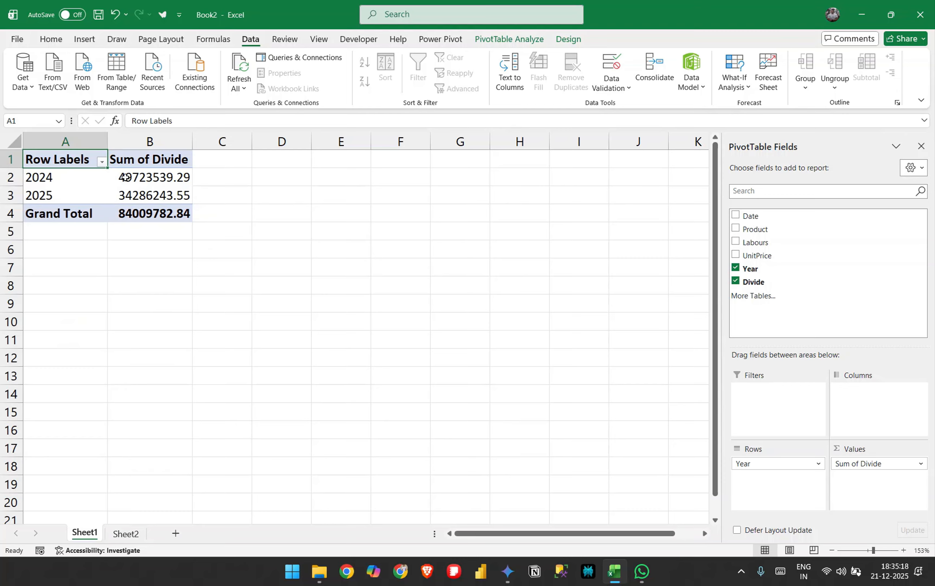
Step: In the PivotTable options, set the number of items to retain per field from deleted source data to None
{"action": "right_click", "coordinate": [141, 177]}
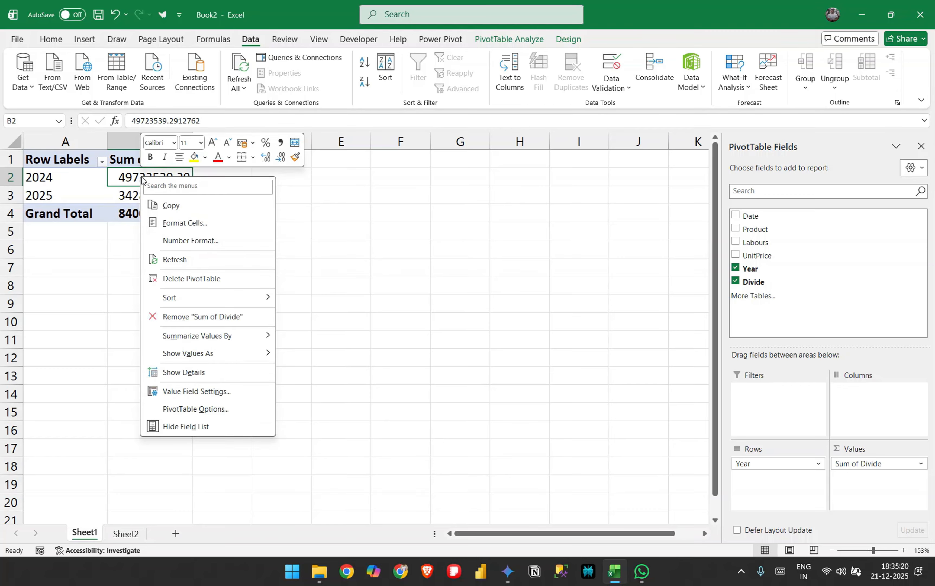
{"action": "left_click", "coordinate": [196, 408]}
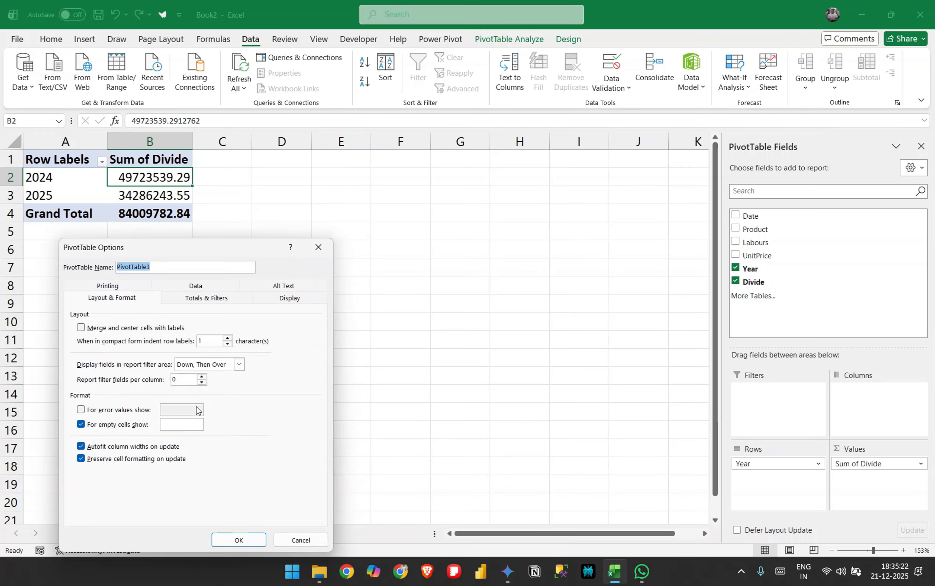
{"action": "left_click", "coordinate": [205, 287]}
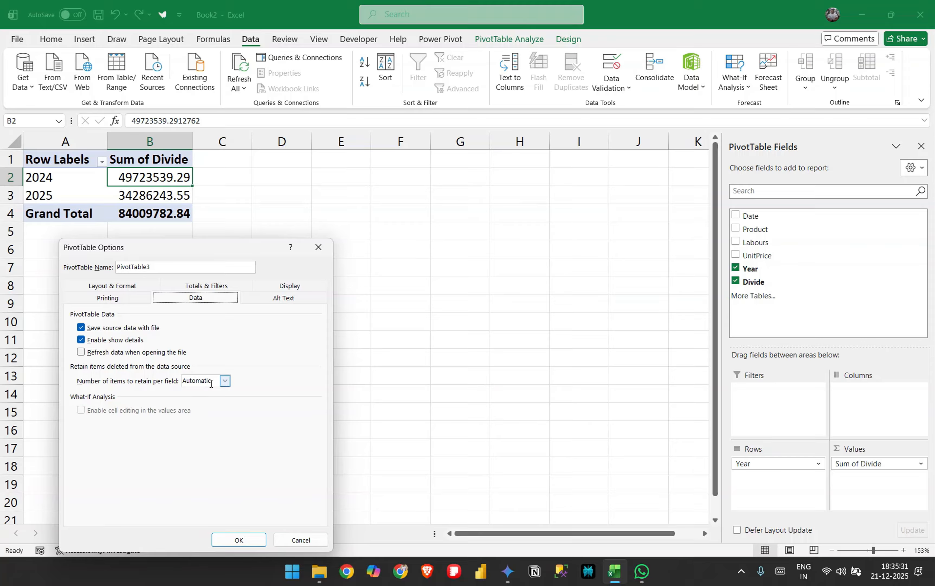
{"action": "left_click", "coordinate": [225, 380]}
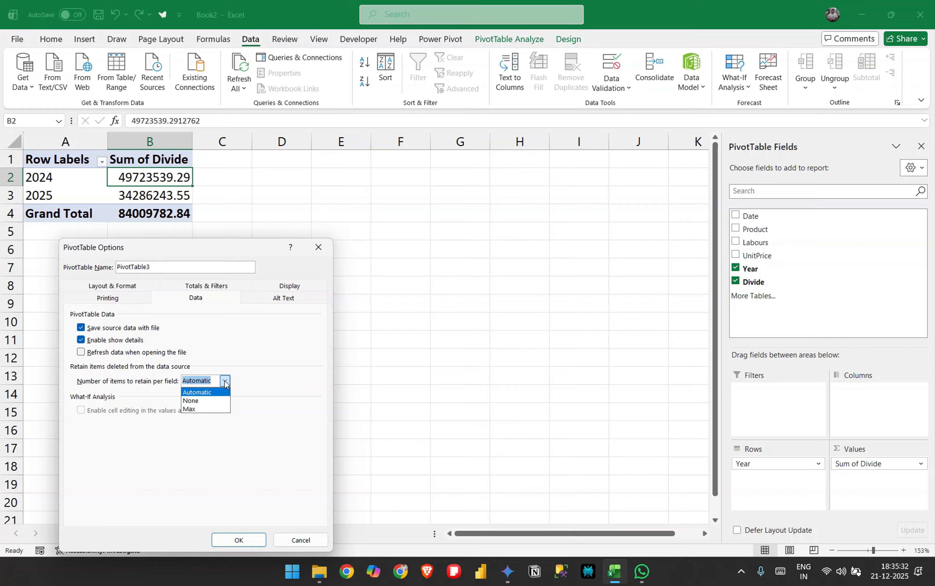
{"action": "left_click", "coordinate": [192, 401]}
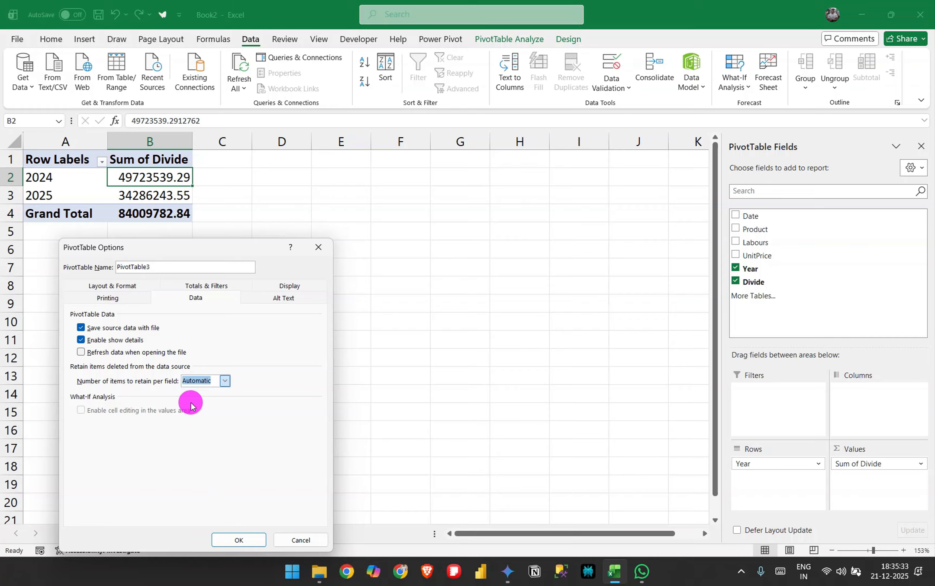
{"action": "left_click", "coordinate": [240, 541]}
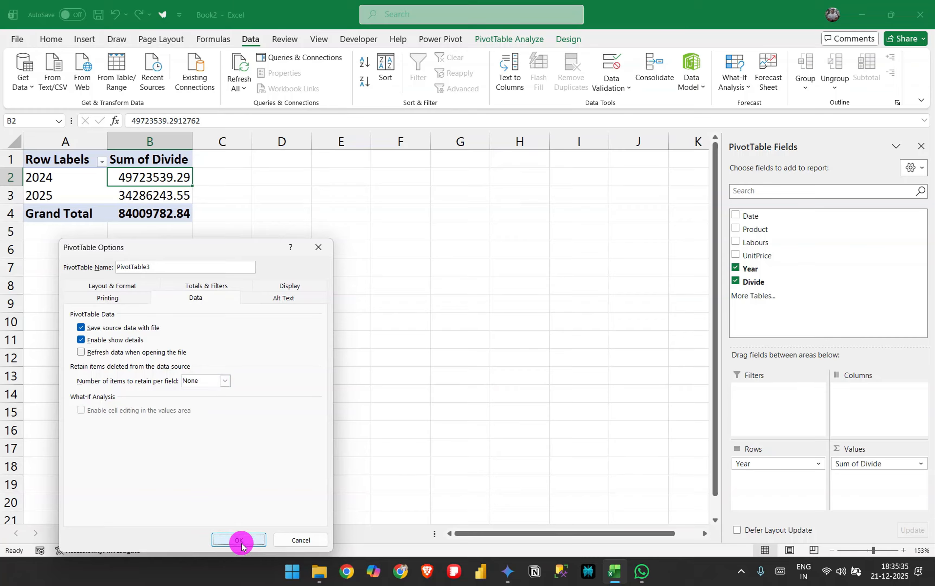
Step: Refresh the pivot table with the new retention setting and recheck the years in the Row Labels filter list
{"action": "left_click", "coordinate": [103, 161]}
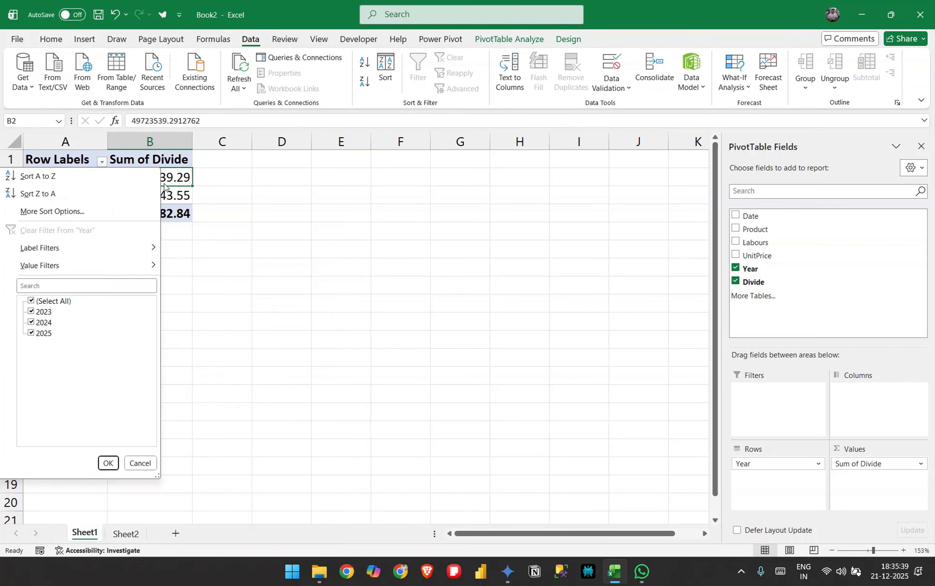
{"action": "left_click", "coordinate": [179, 178]}
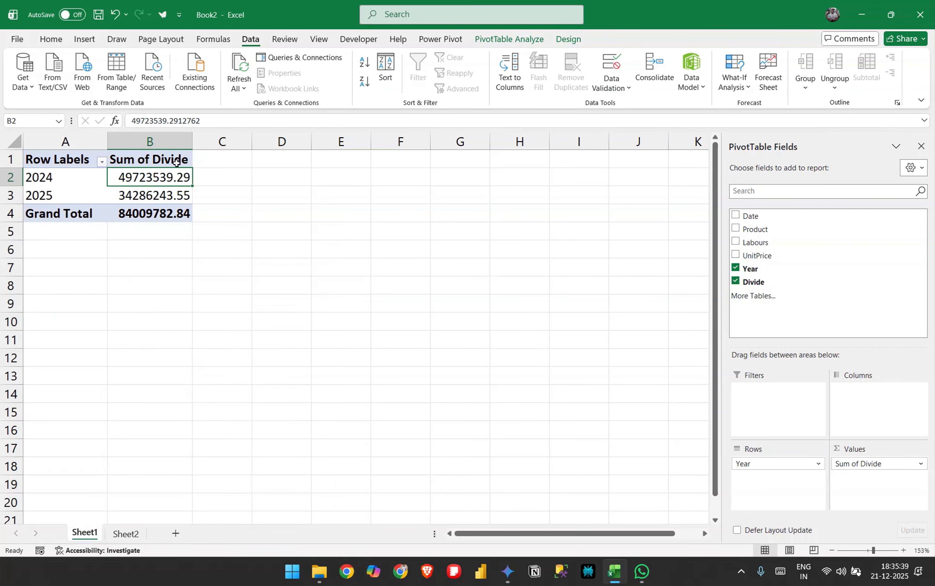
{"action": "left_click", "coordinate": [240, 61]}
{"action": "left_click", "coordinate": [102, 162]}
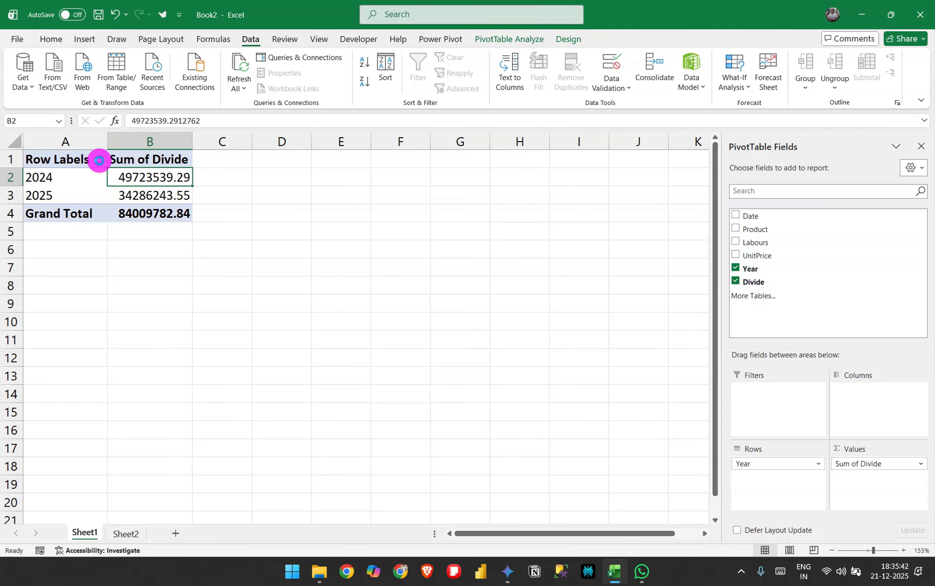